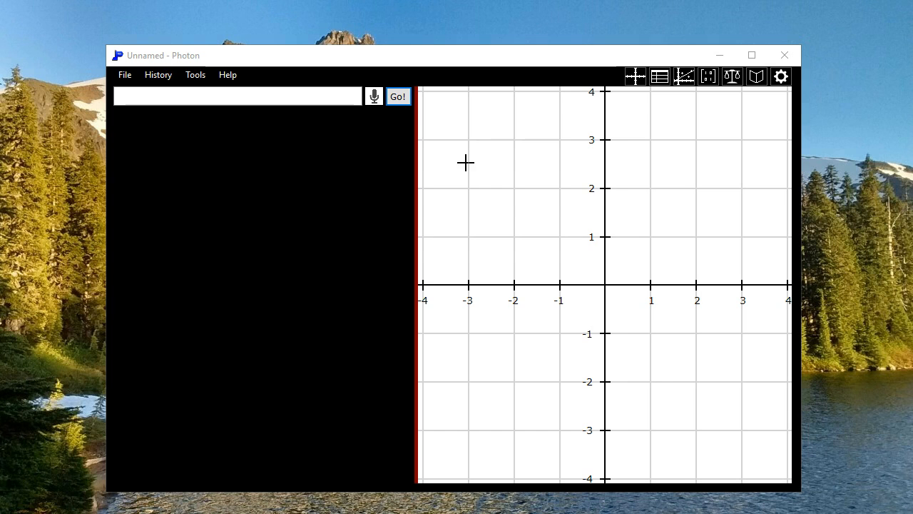
click(298, 100)
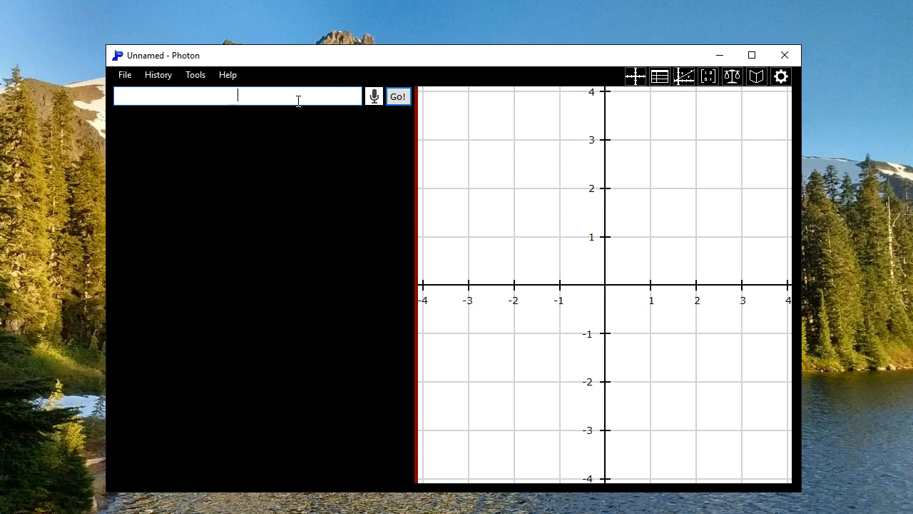
right_click(582, 155)
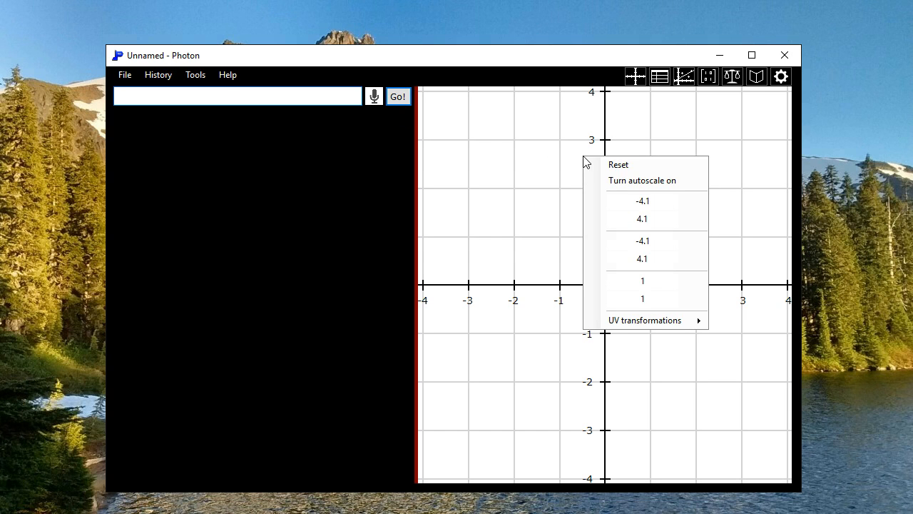
click(642, 299)
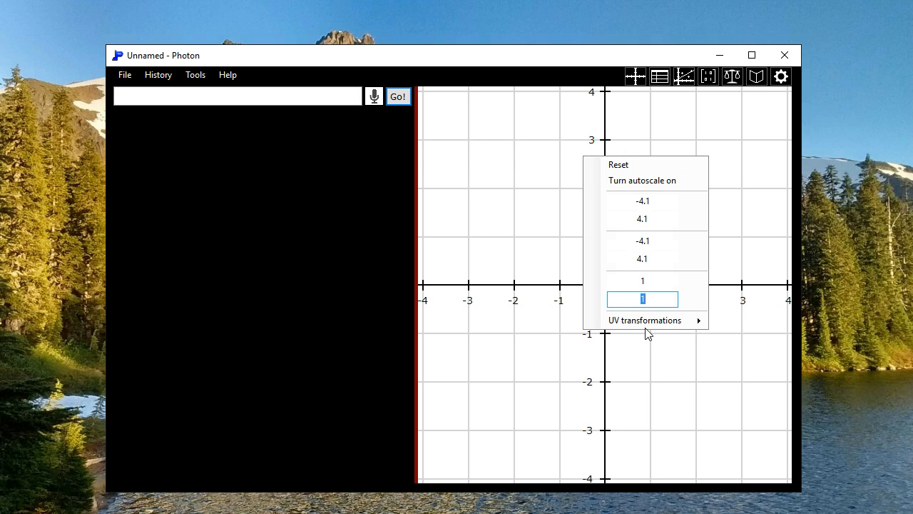
key(Escape)
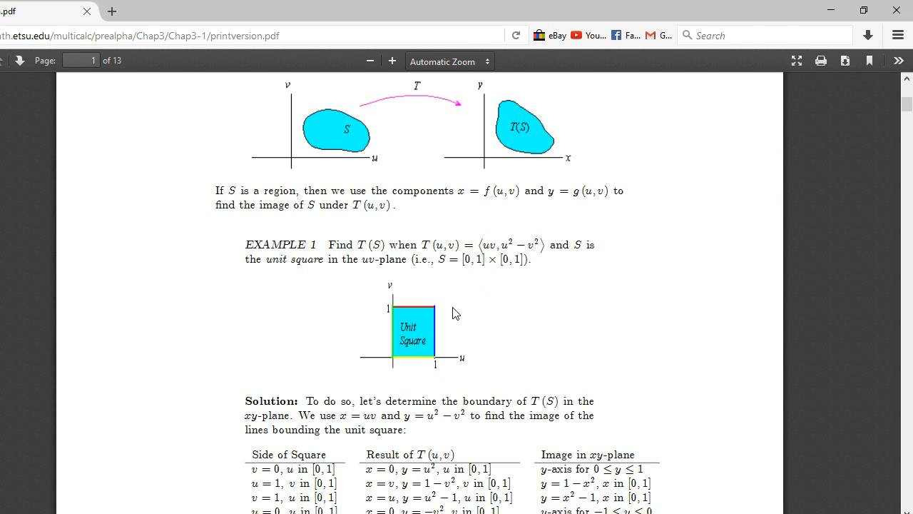
Step: Switch to Photon and graph the vertical lines x = 0 and x = 1
key(alt+Tab)
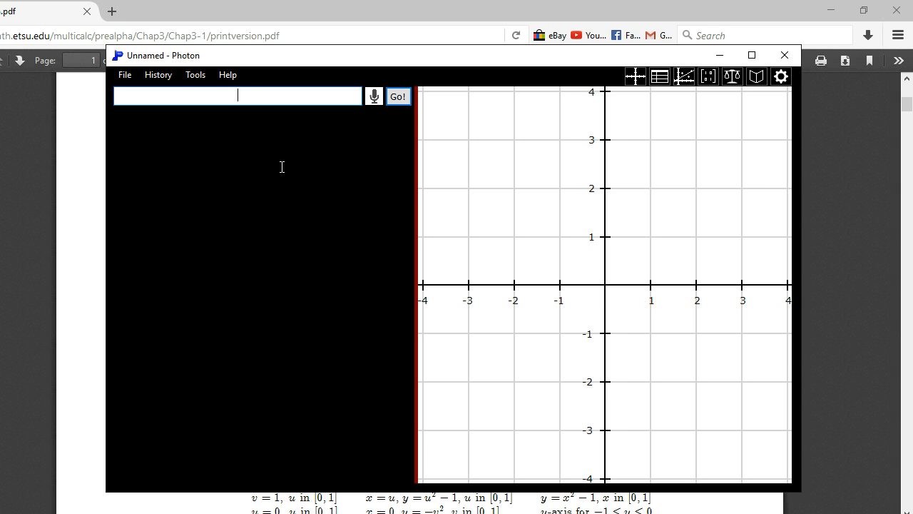
text(x = 0)
key(Return)
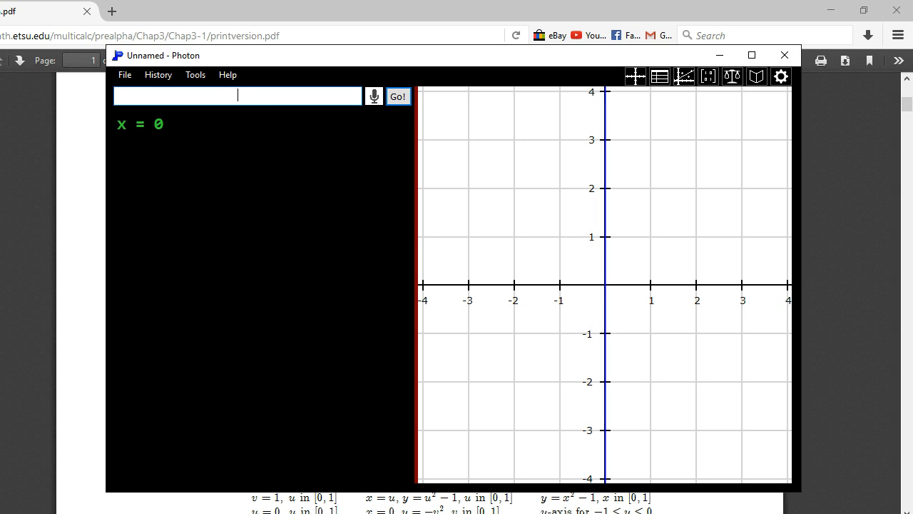
text(x = 1)
key(Return)
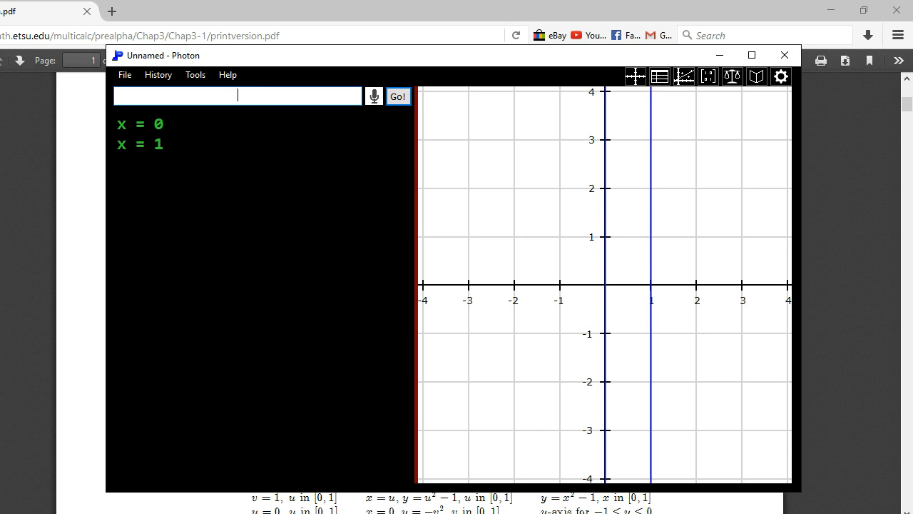
Step: Graph the horizontal lines y = 0 and y = 1
text(y = 0)
key(Return)
text(y)
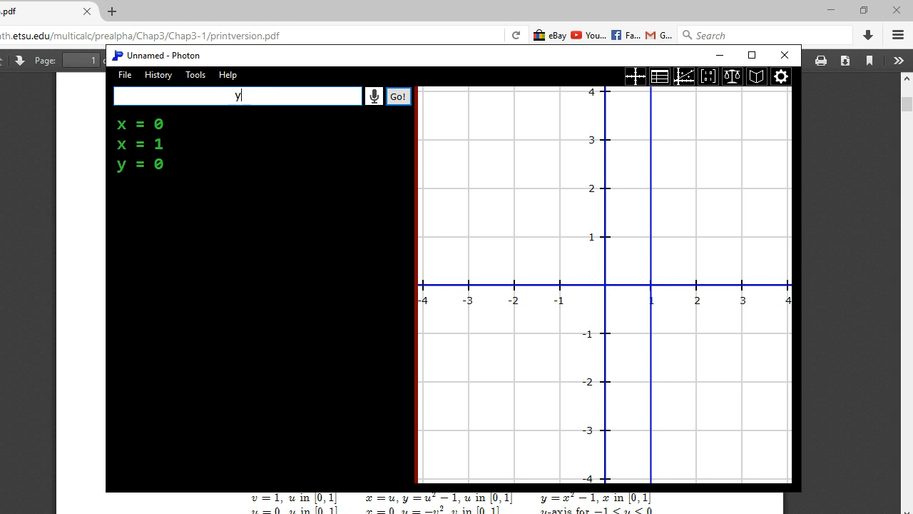
text( = 1)
key(Return)
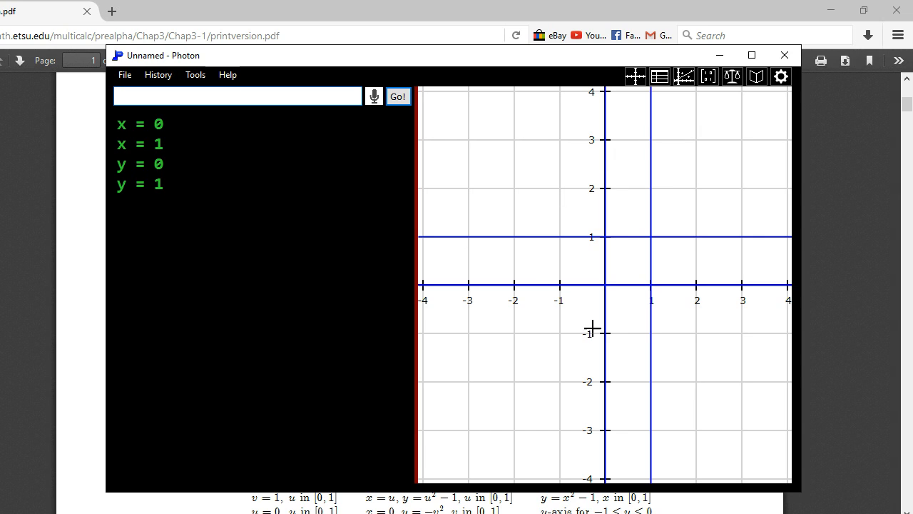
Step: Limit both vertical lines to the interval 0 to 1, as x = 0; 0; 1 and x = 1; 0; 1
click(217, 122)
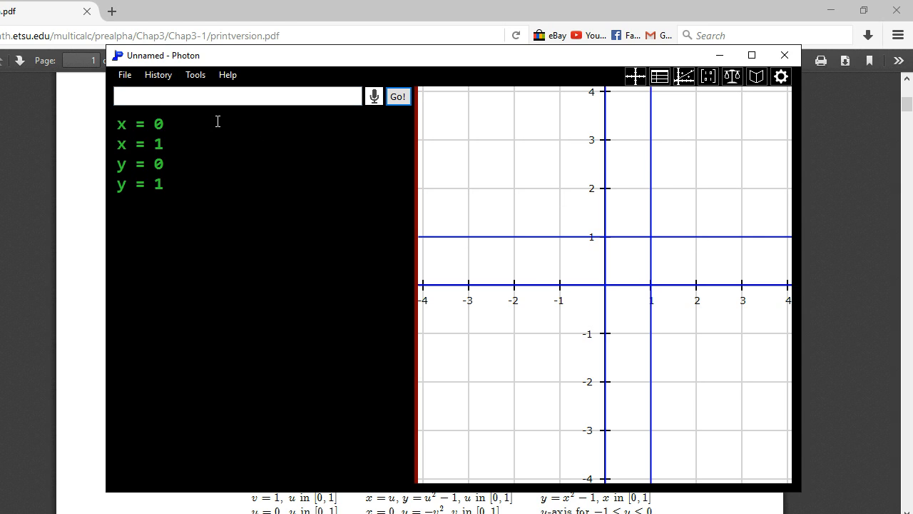
text(;0;1)
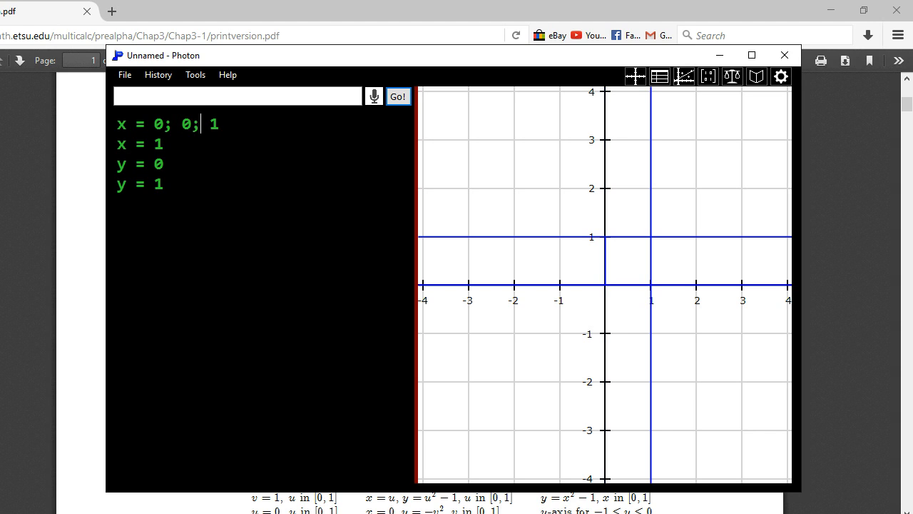
text(;01;1)
key(BackSpace)
key(BackSpace)
key(BackSpace)
text(1)
key(BackSpace)
text(;1)
Step: Limit both horizontal lines to the interval 0 to 1, as y = 0; 0; 1 and y = 1; 0; 1
click(163, 164)
text(;0;1)
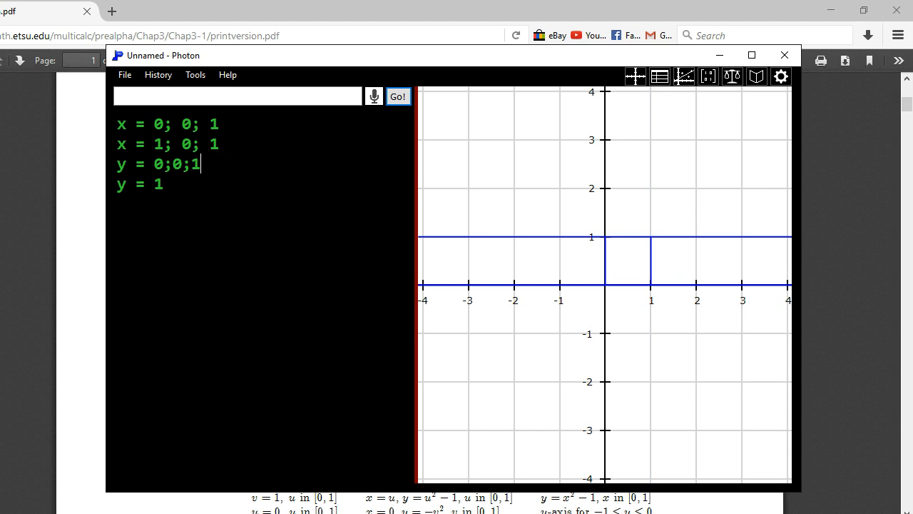
key(Return)
click(163, 184)
text(;0;1)
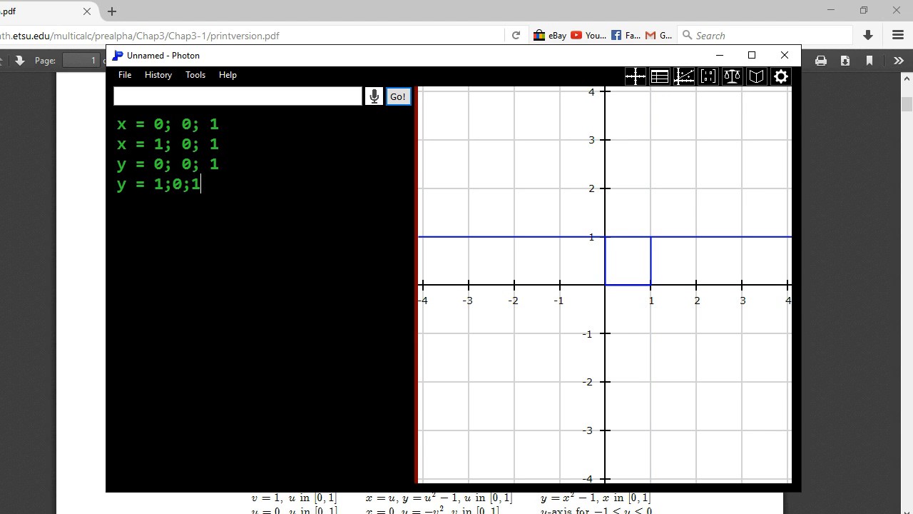
key(Return)
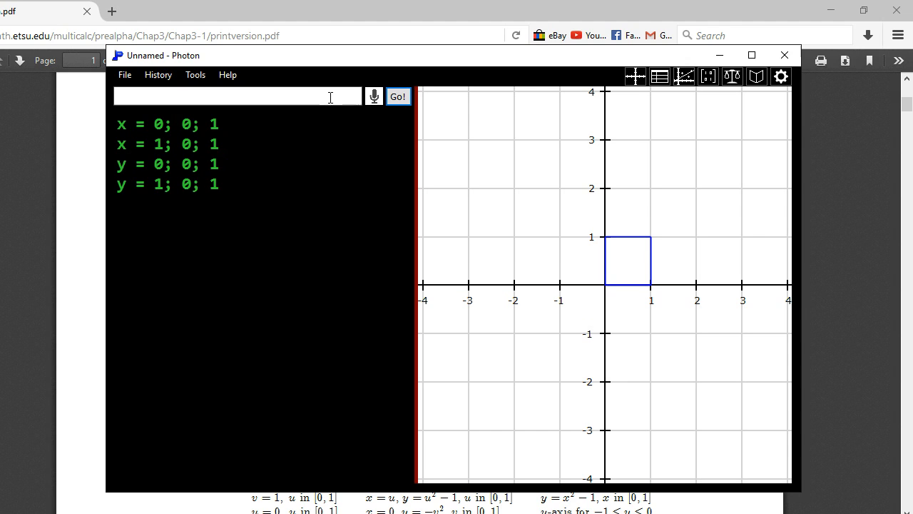
click(407, 99)
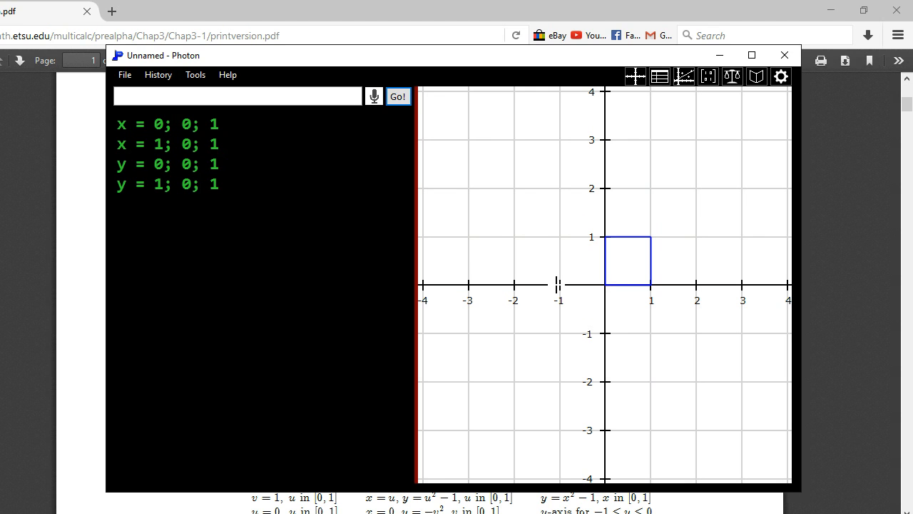
Step: Check the example's transformation in the PDF and apply it to the graph as UV transformations x = uv and y = u^2 - v^2
key(alt+Tab)
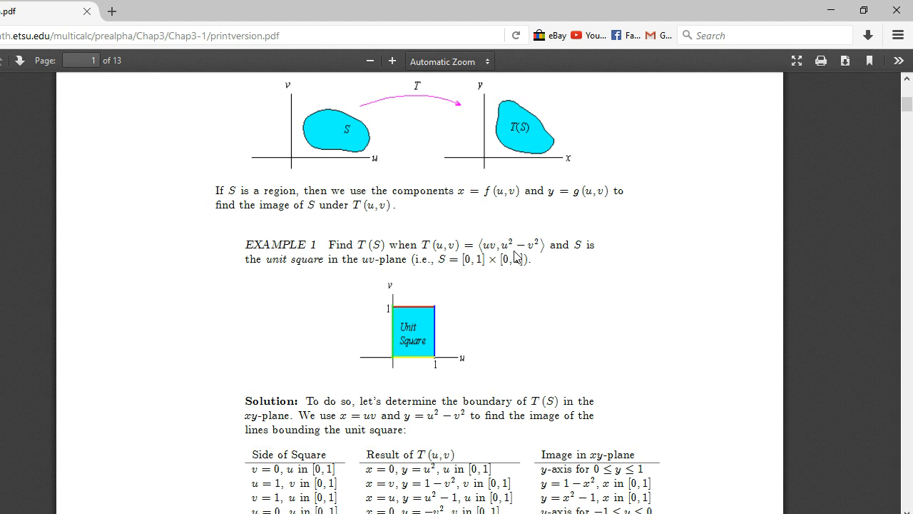
key(alt+Tab)
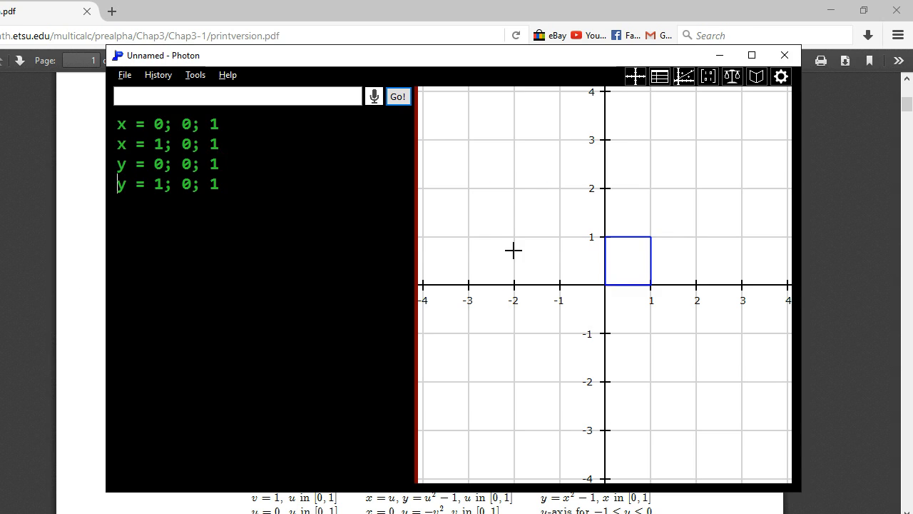
right_click(503, 205)
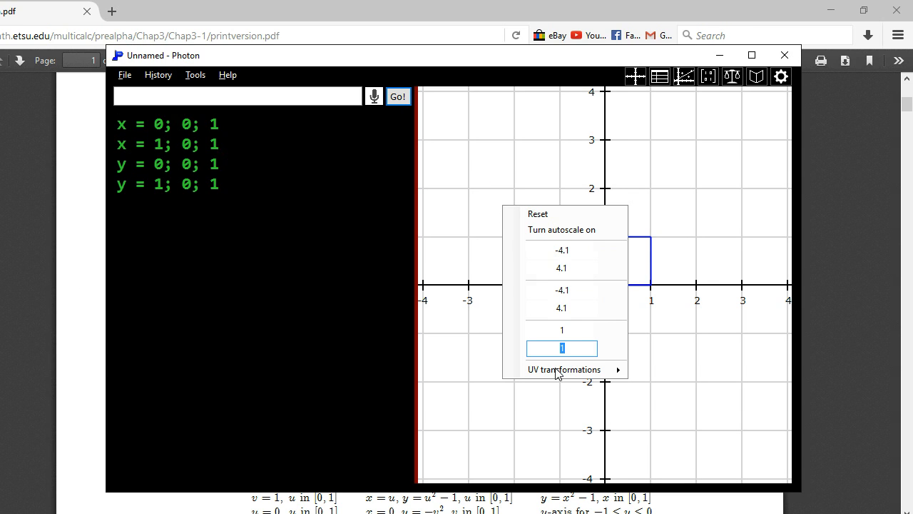
mouse_move(556, 373)
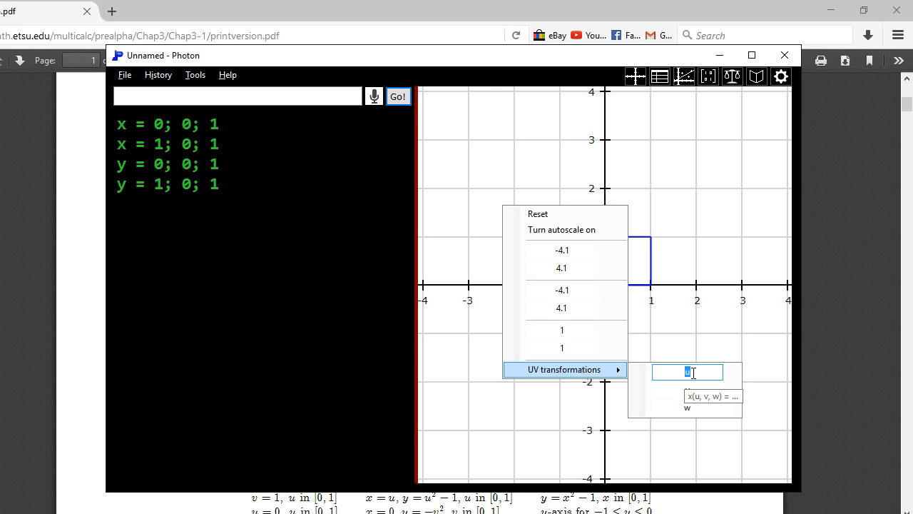
text(uv)
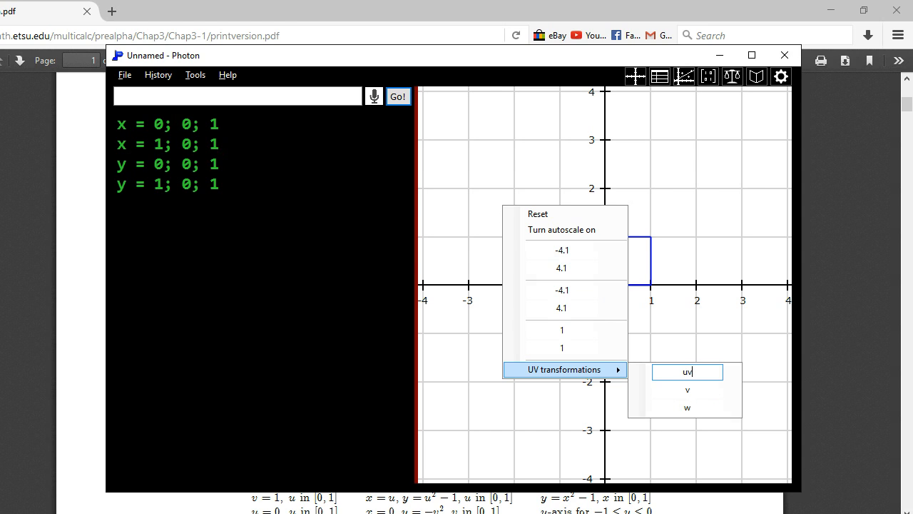
key(Tab)
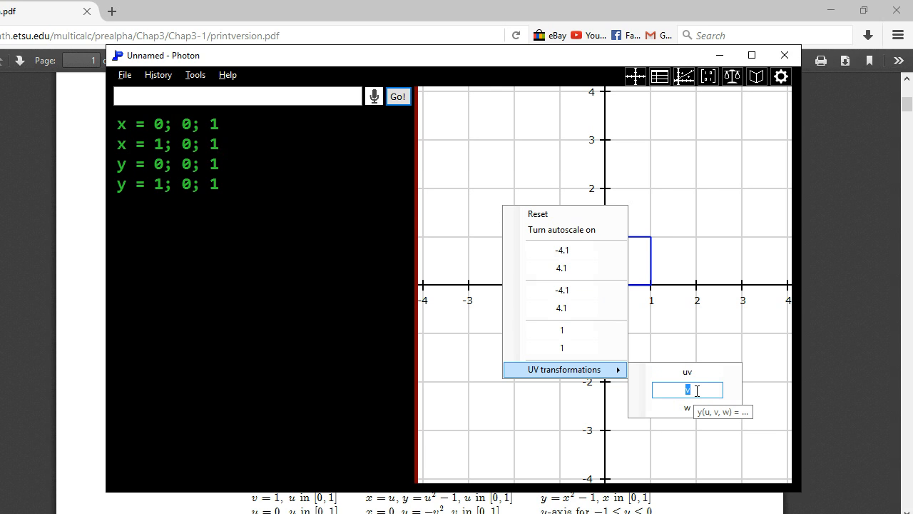
text(u^2 - v^2)
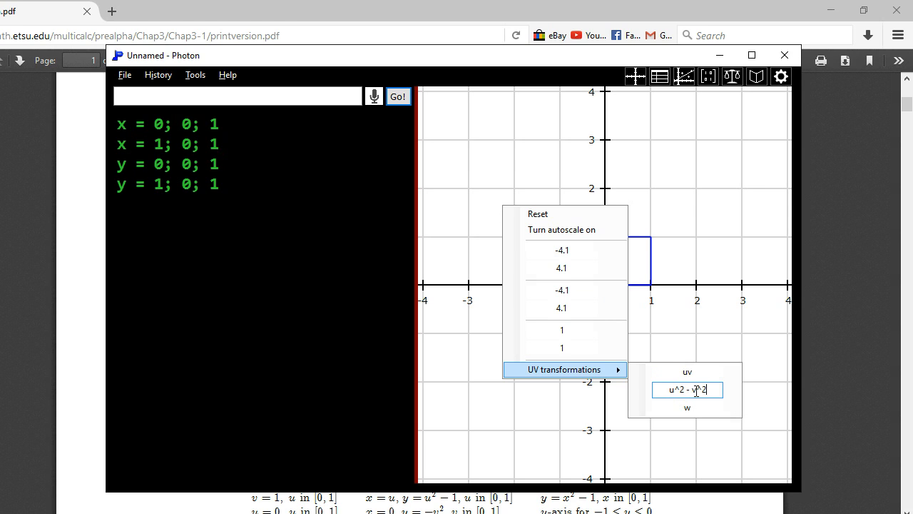
click(714, 287)
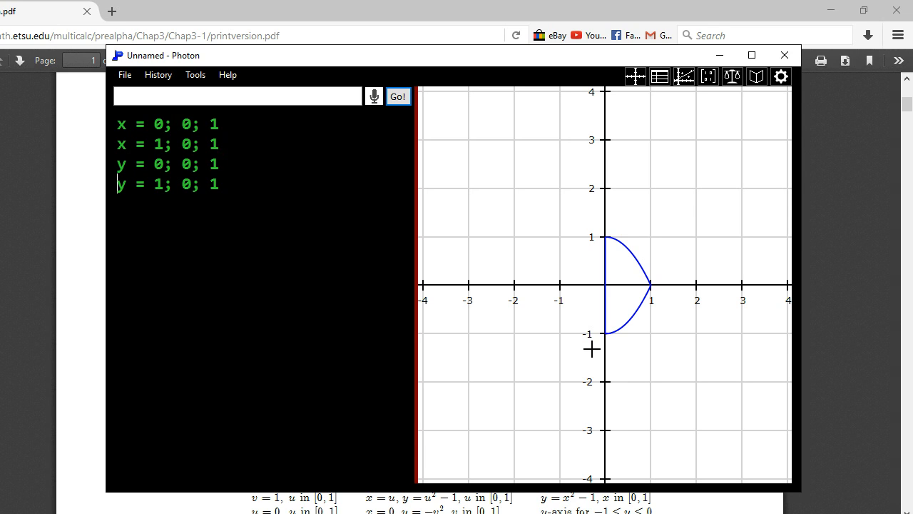
Step: Clear the four line equations and graph the surface z = x
right_click(497, 207)
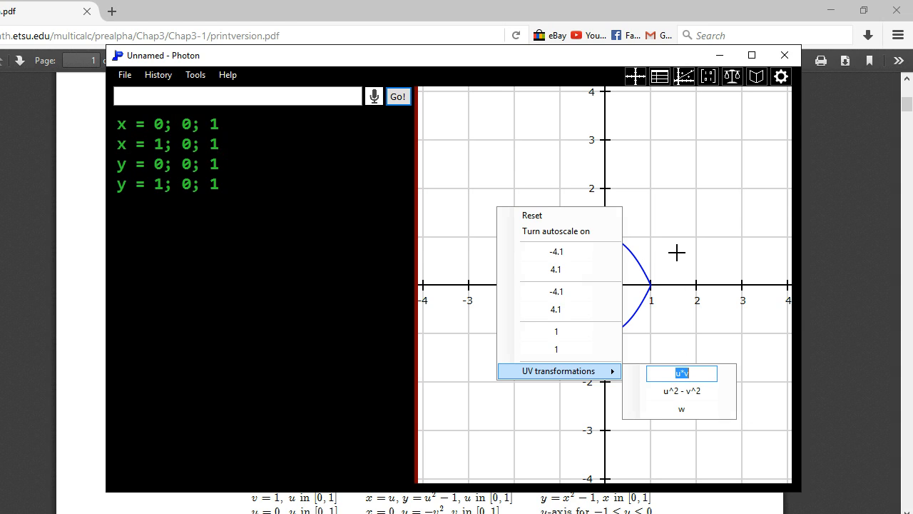
key(Escape)
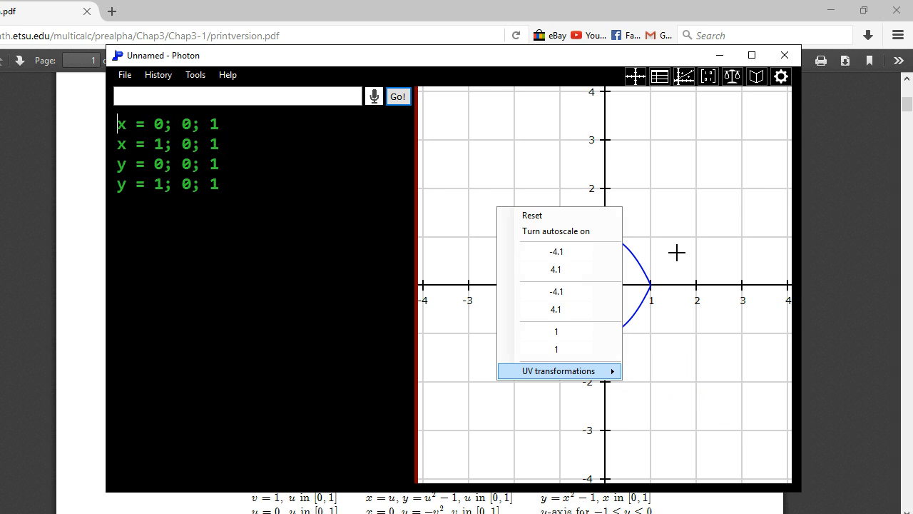
key(Escape)
key(Escape)
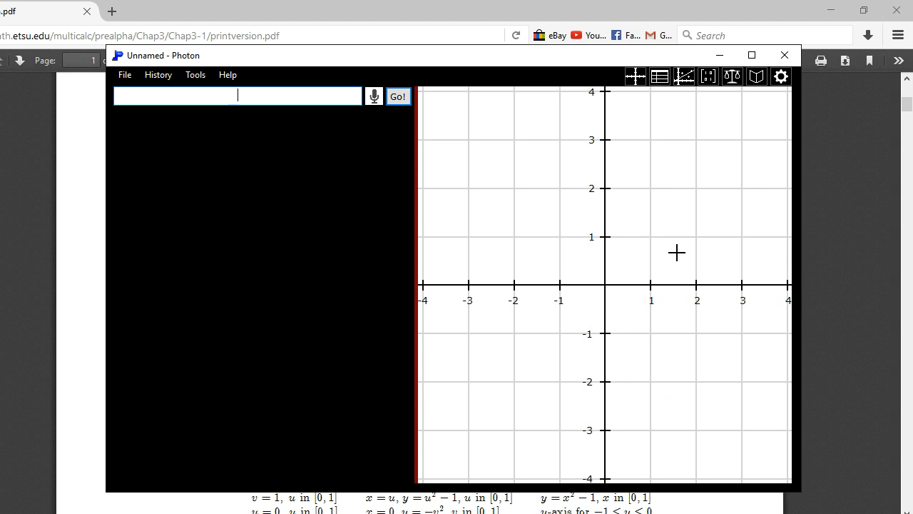
text(z = x)
key(Return)
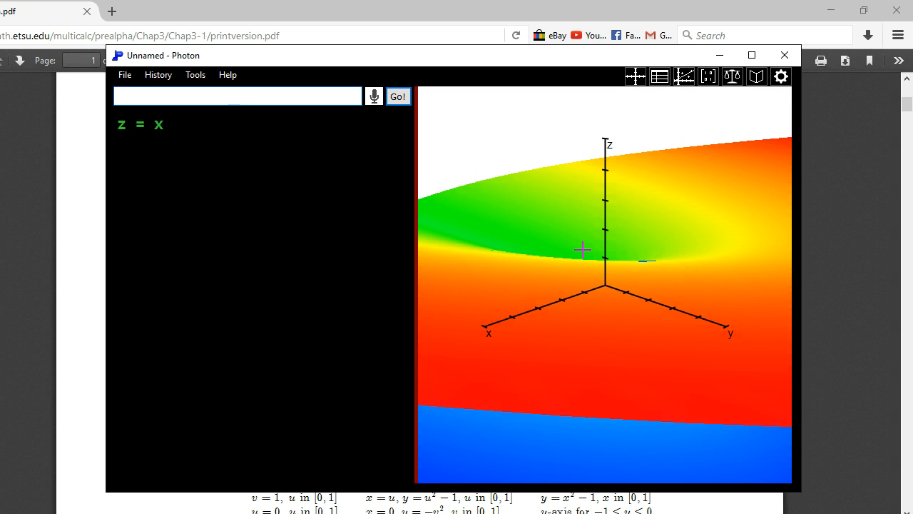
Step: Check the UV transformation settings of the 3D graph and examine the transformed surface from other angles and distances
right_click(503, 231)
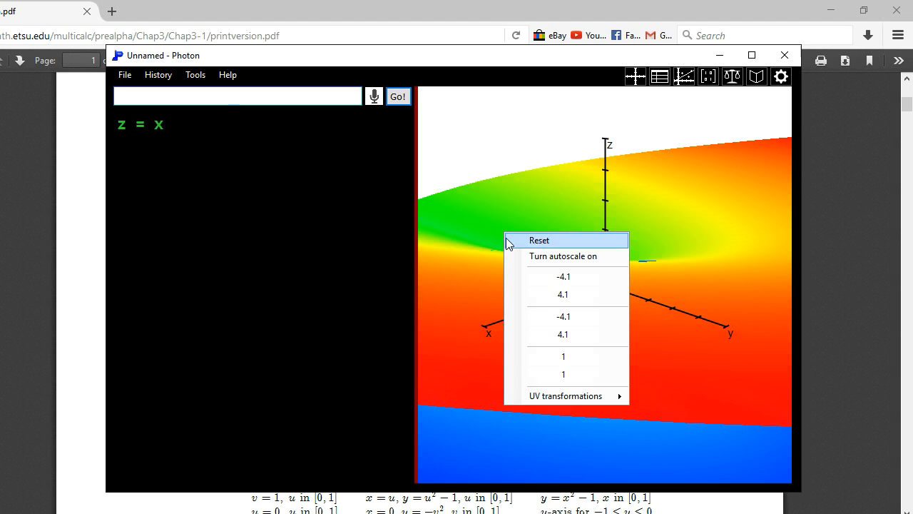
mouse_move(577, 398)
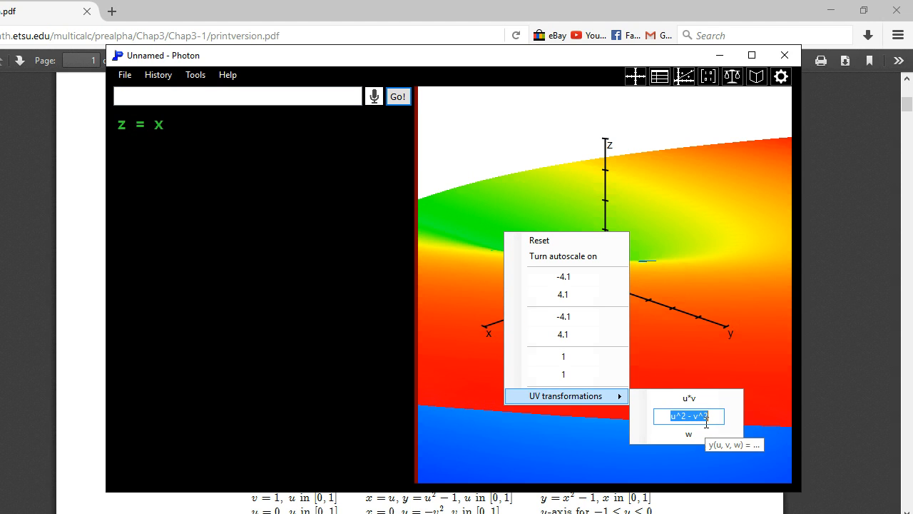
click(710, 271)
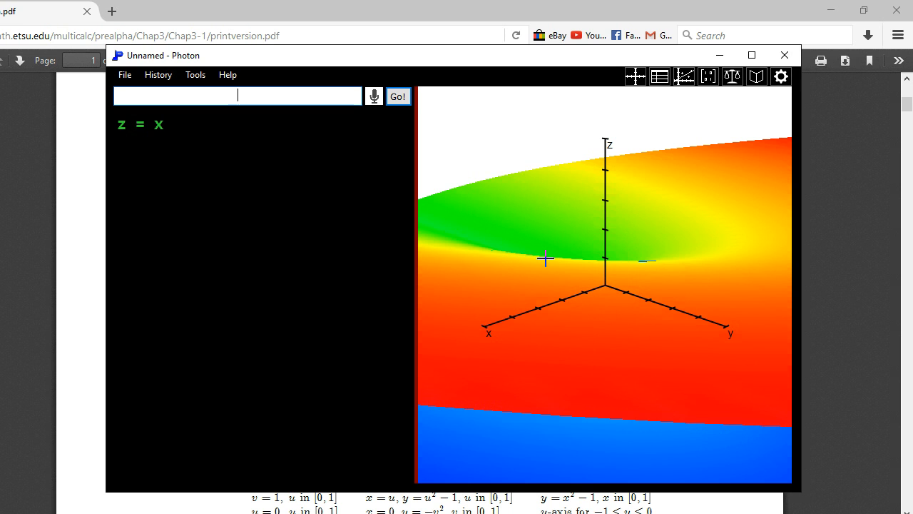
drag(499, 284, 564, 283)
scroll(513, 336, down, 5)
scroll(603, 326, up, 5)
drag(613, 321, 640, 305)
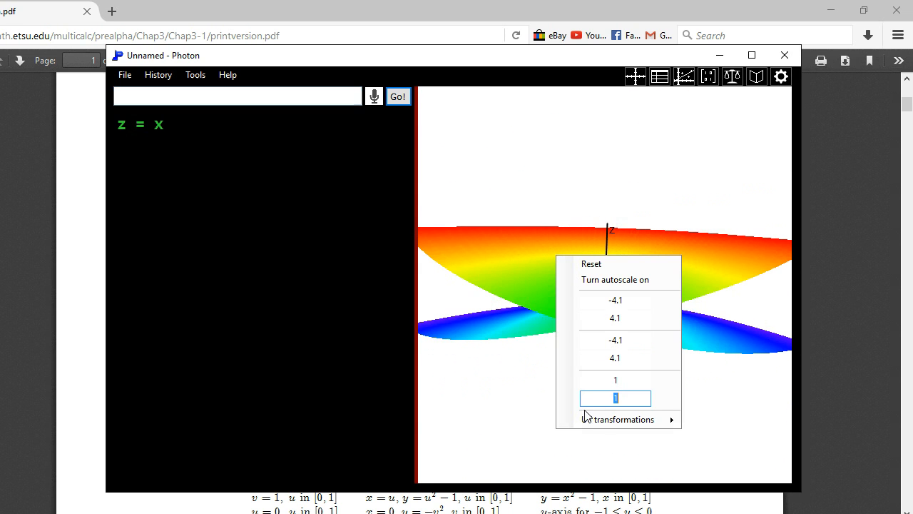
Step: Set the UV transformation for z to sin(w) and stretch the surface along the z axis
mouse_move(604, 426)
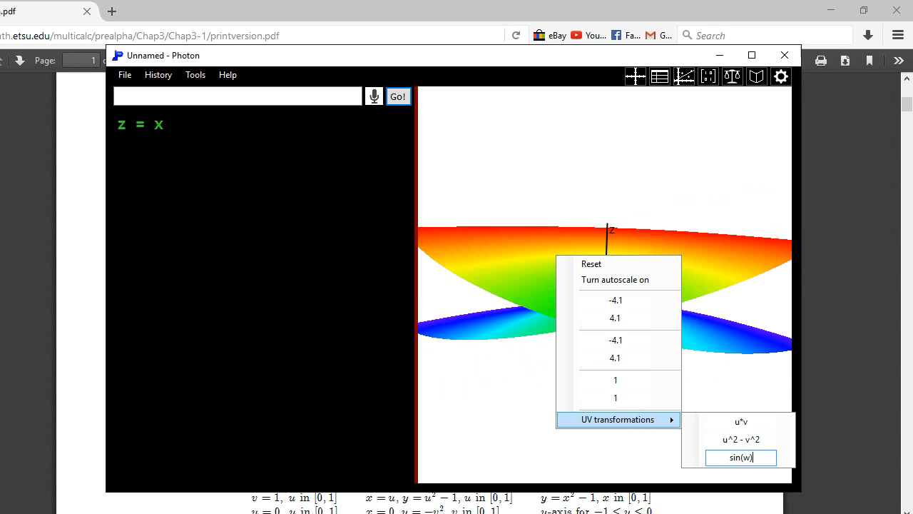
click(744, 375)
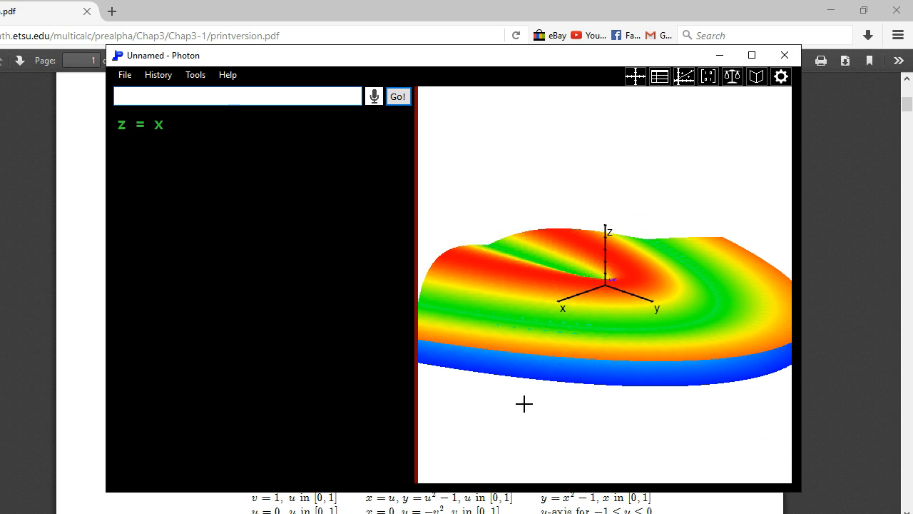
drag(524, 403, 610, 420)
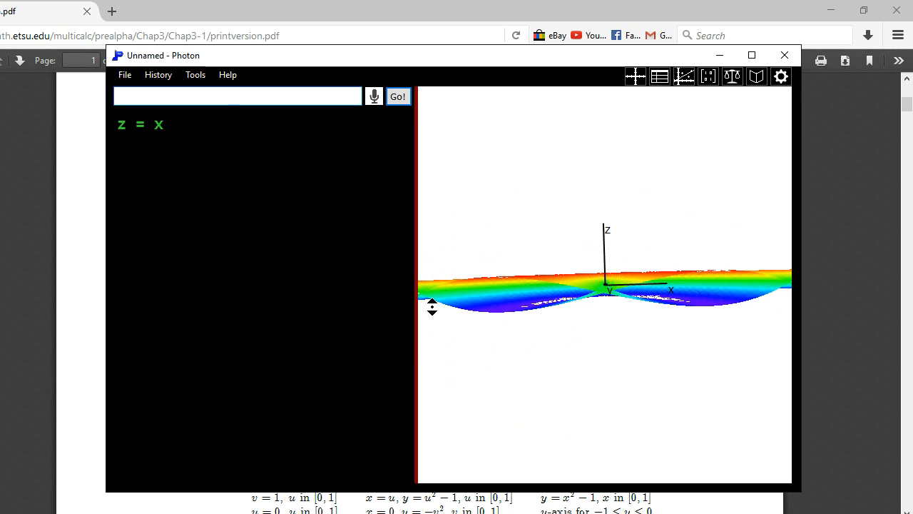
scroll(433, 306, up, 5)
scroll(432, 307, up, 3)
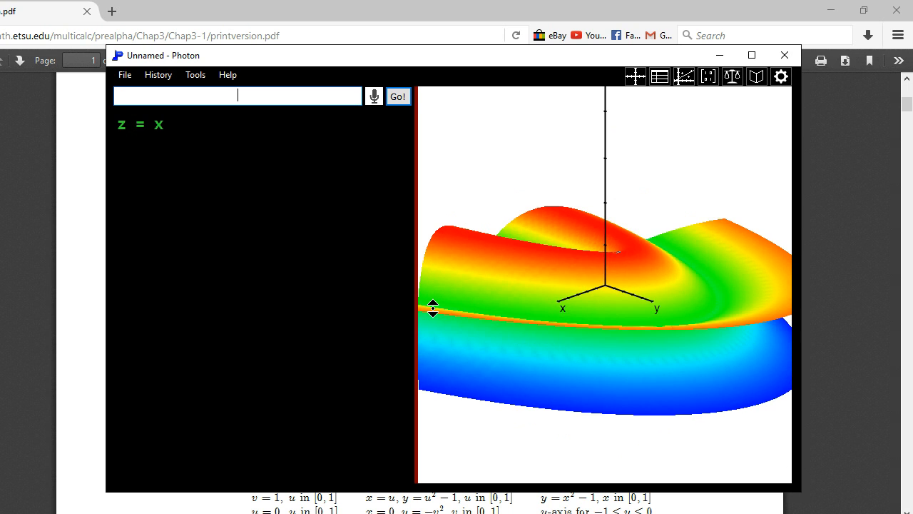
Step: Set the surface's UV transformations back to the identity: x = u, y = v and z = w
scroll(433, 308, up, 4)
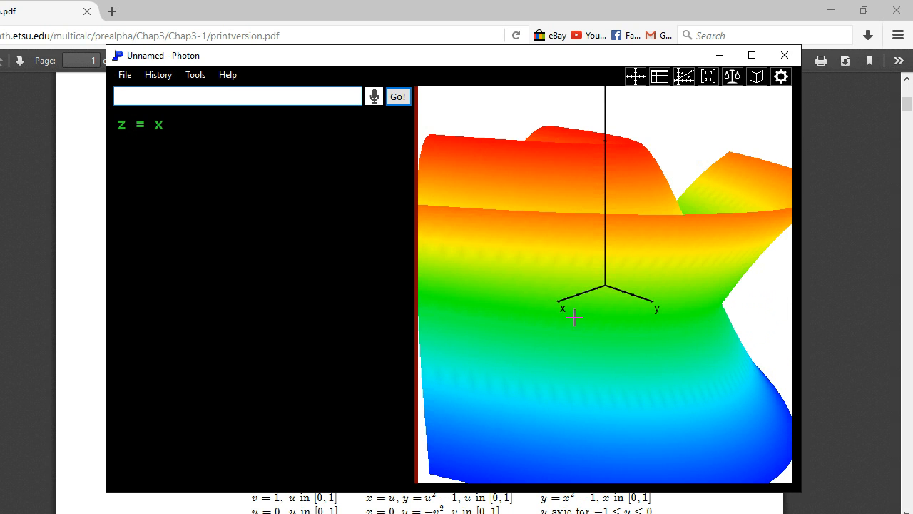
drag(438, 301, 544, 252)
right_click(544, 254)
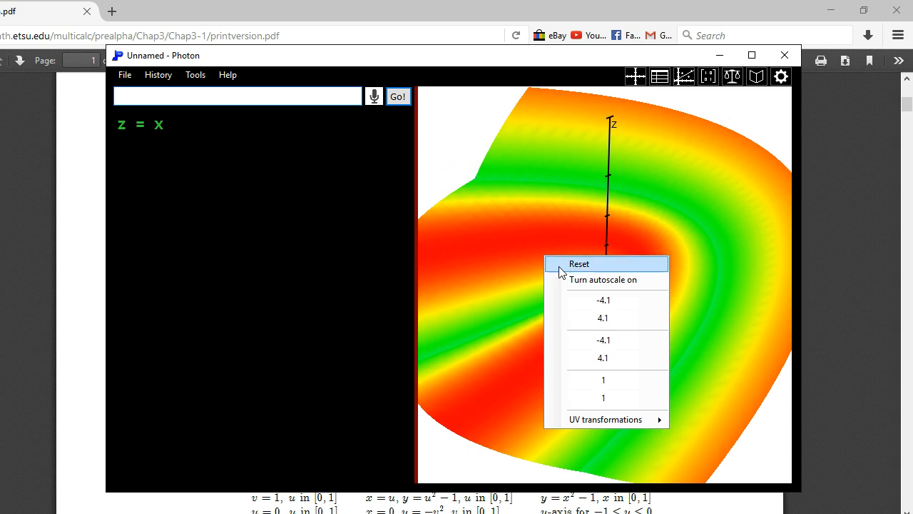
mouse_move(619, 421)
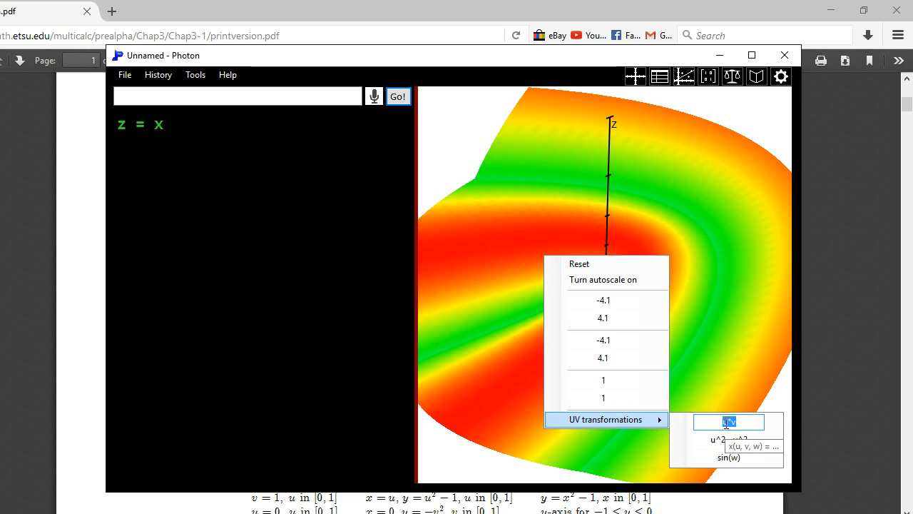
text(u)
key(Tab)
text(*v)
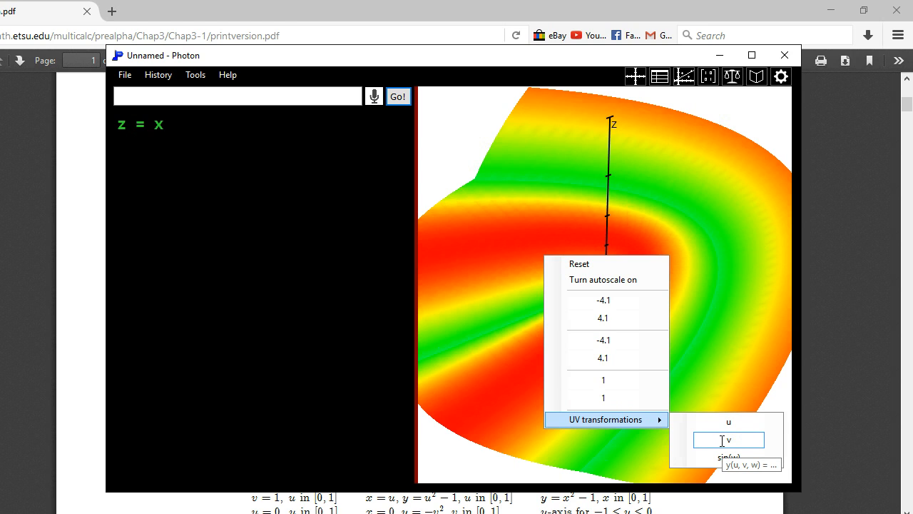
key(Tab)
text(*w)
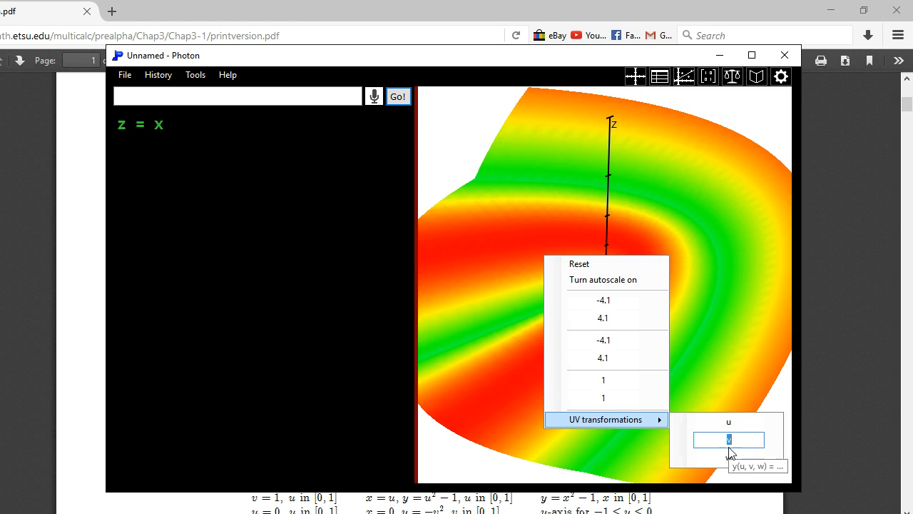
click(698, 272)
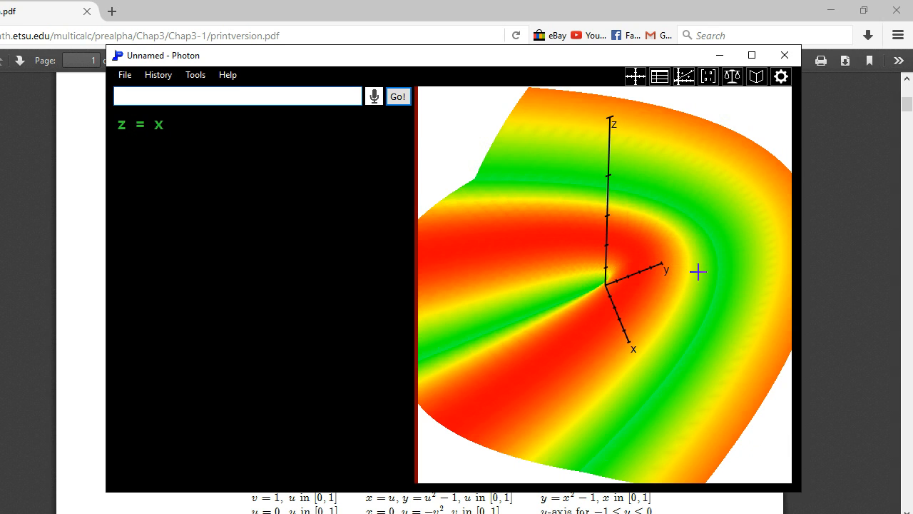
Step: Examine the untransformed plane z = x from other angles and clear it from the graph
scroll(633, 316, up, 8)
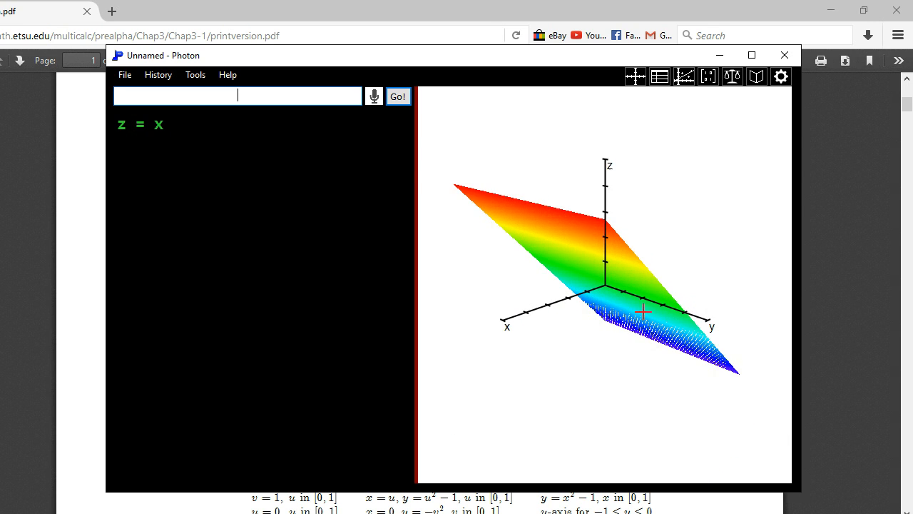
drag(544, 249, 533, 326)
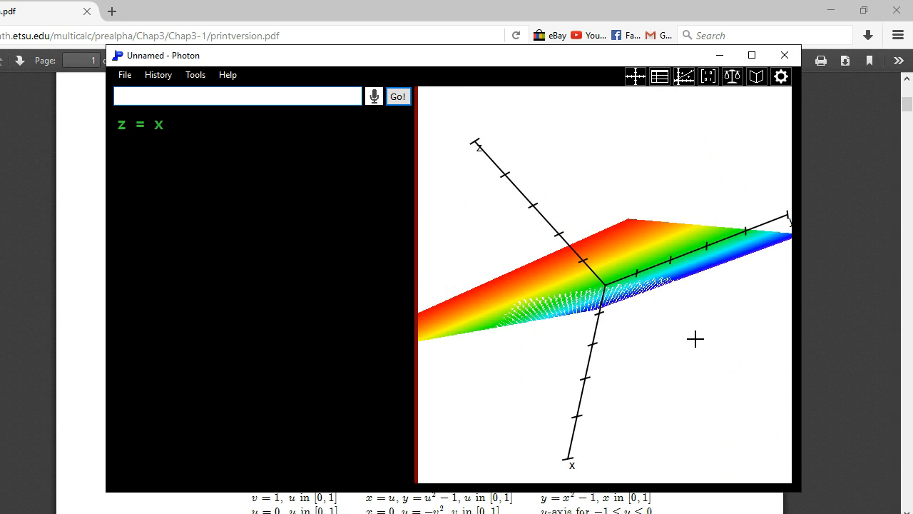
drag(695, 339, 629, 330)
key(Escape)
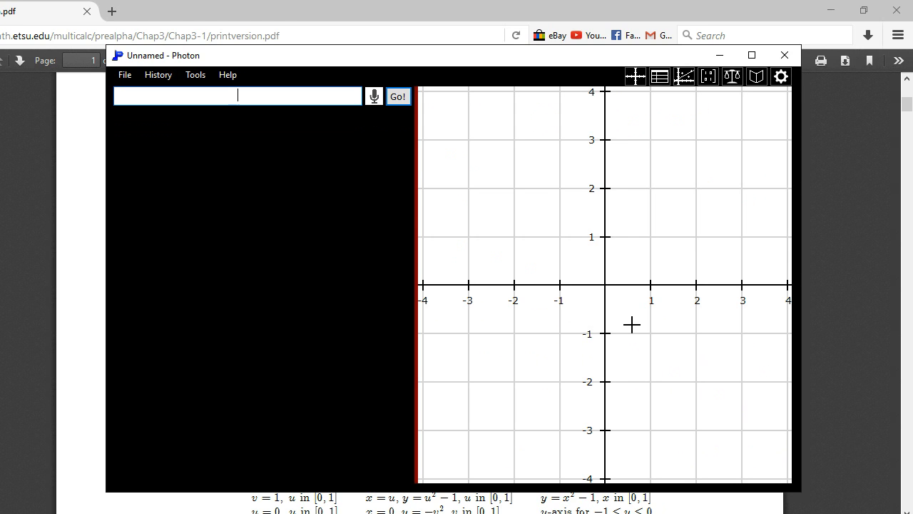
Step: Check the UV transformation settings of the empty 2D graph without changing them
right_click(491, 197)
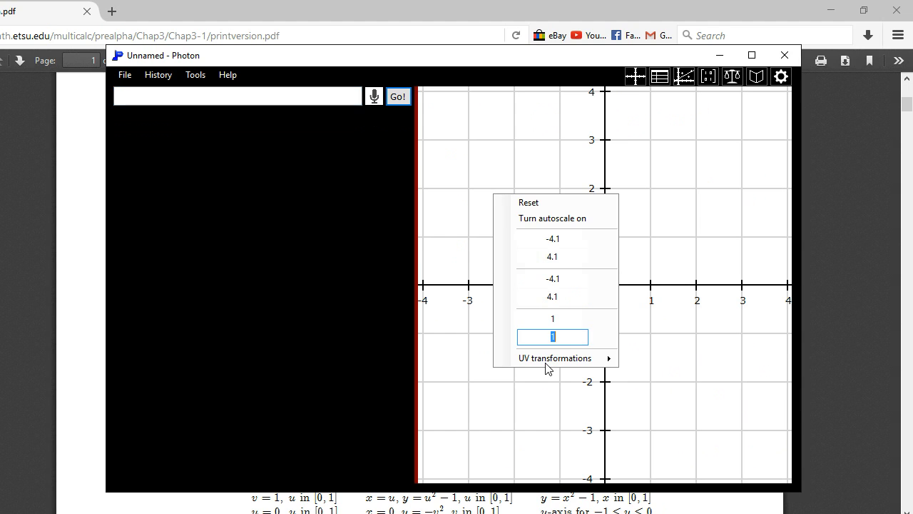
mouse_move(548, 366)
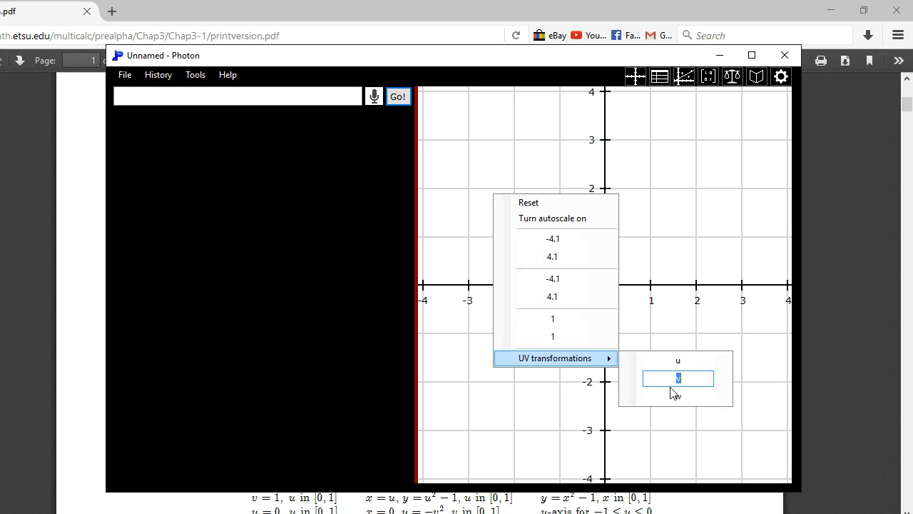
click(682, 270)
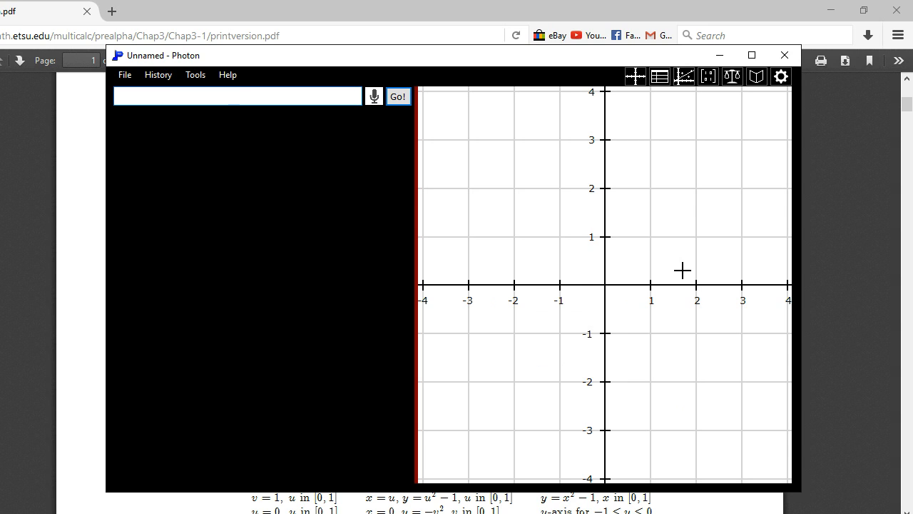